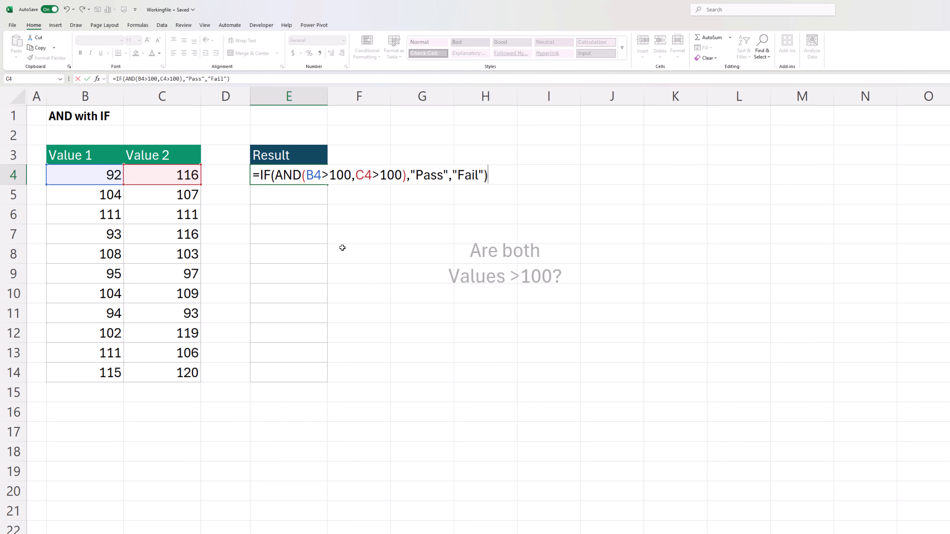
Step: Enter the formula =IF(AND(B4>100,C4>100),"Pass","Fail") in E4 and fill it down through E14
key(ctrl+Return)
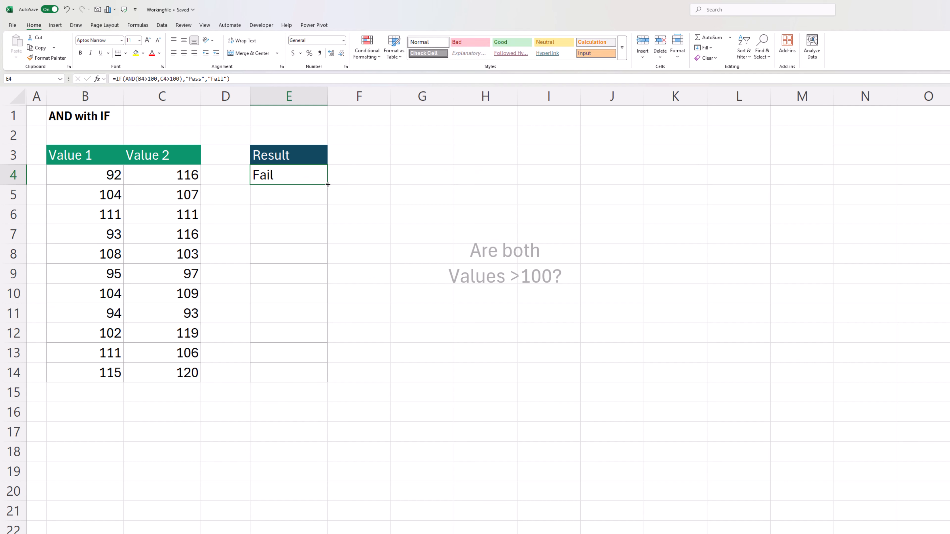
drag(328, 184, 331, 377)
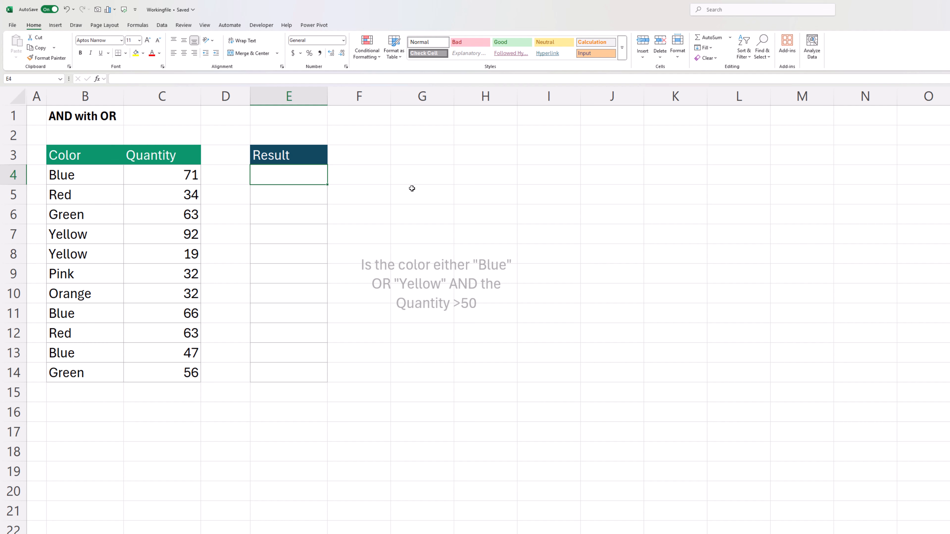
Step: Enter =AND(OR(B4="Blue",B4="Yellow"),C4>50) in the first Result cell E4
text(=)
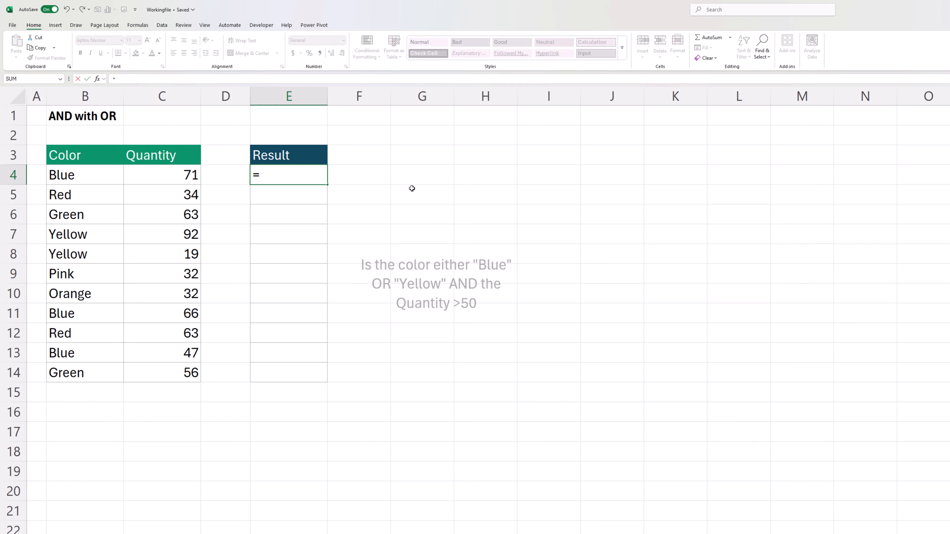
text(AND()
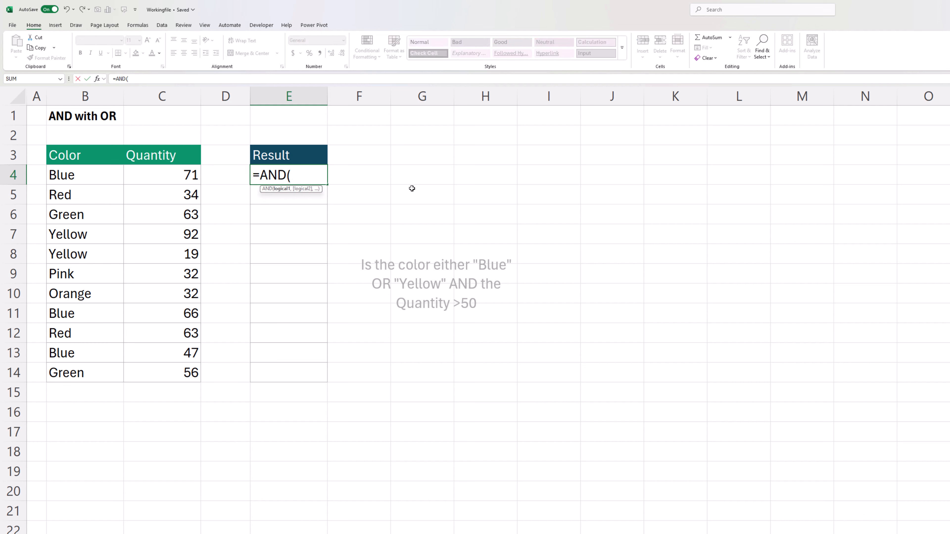
text(OR()
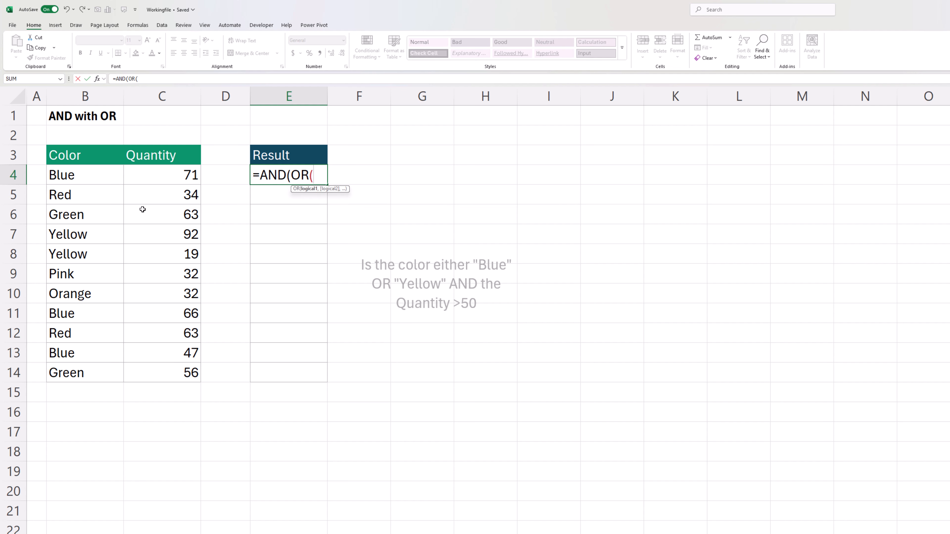
click(84, 180)
text(="Blue")
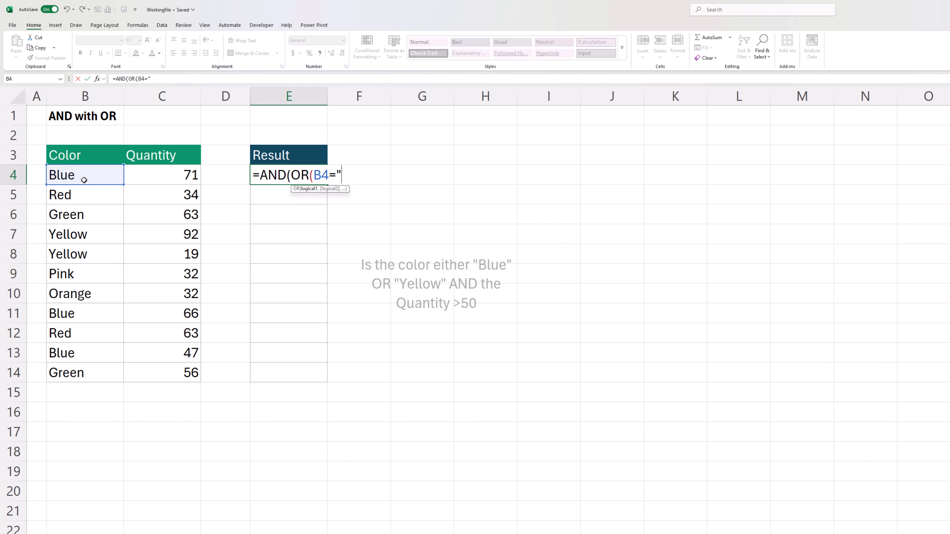
text(,)
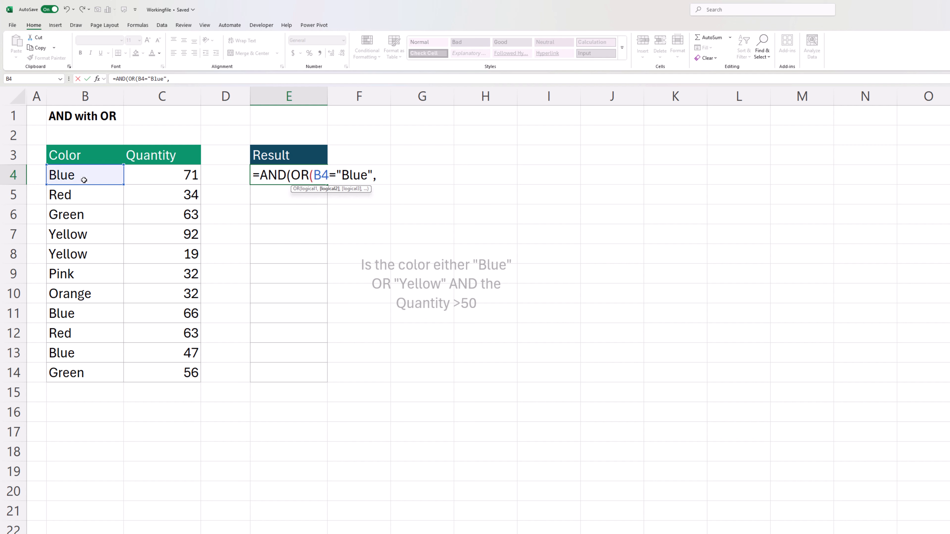
click(104, 176)
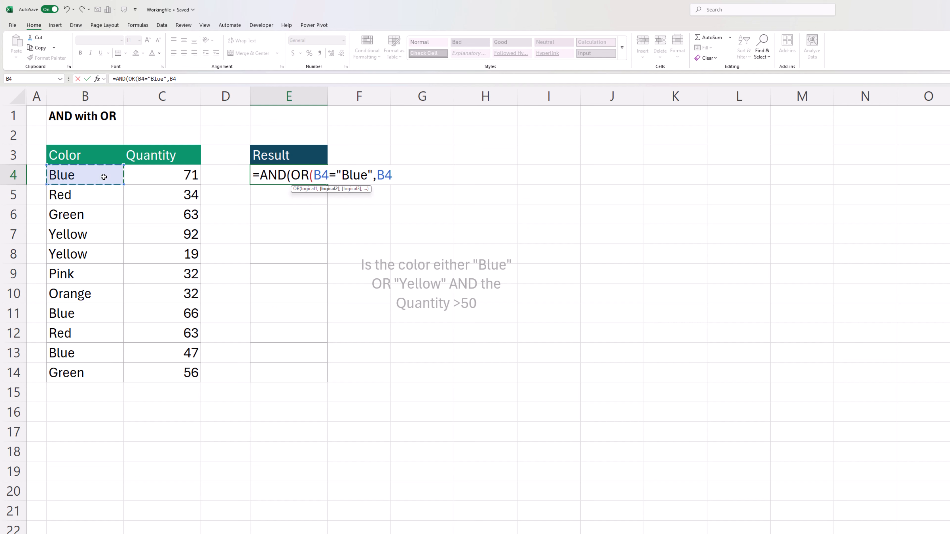
text(="Yellow")
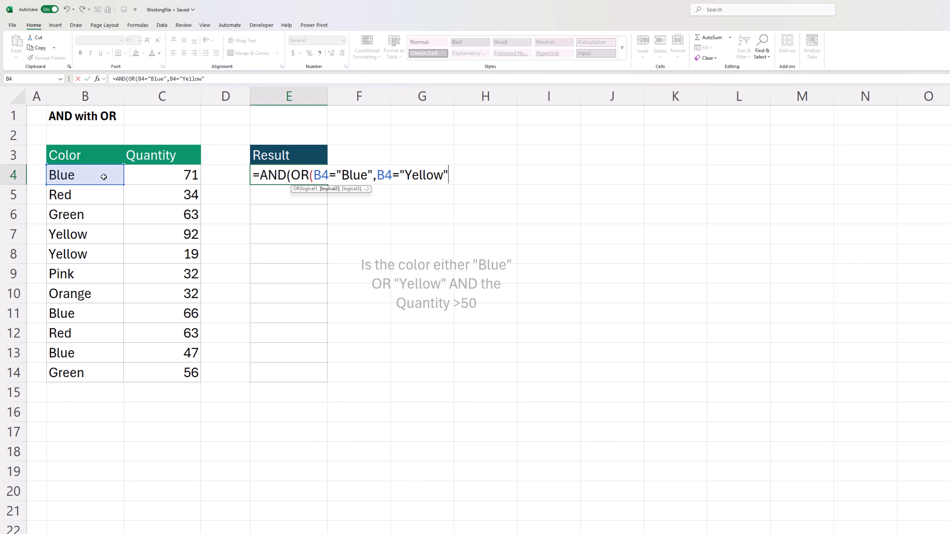
text(),)
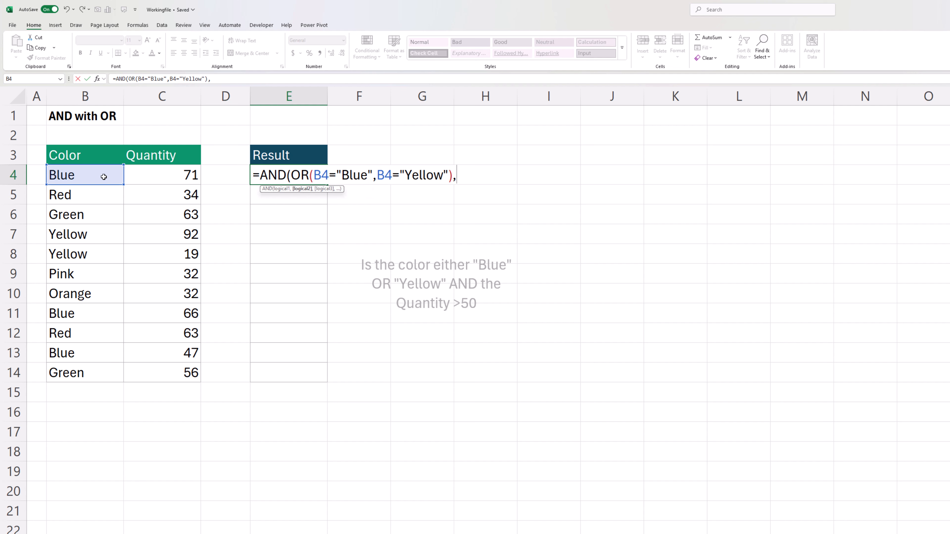
click(147, 183)
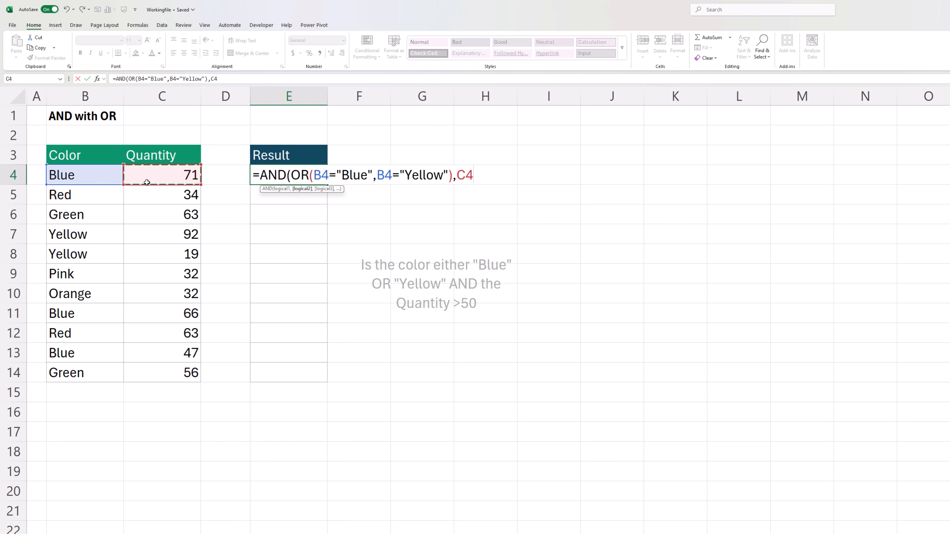
text(>50)
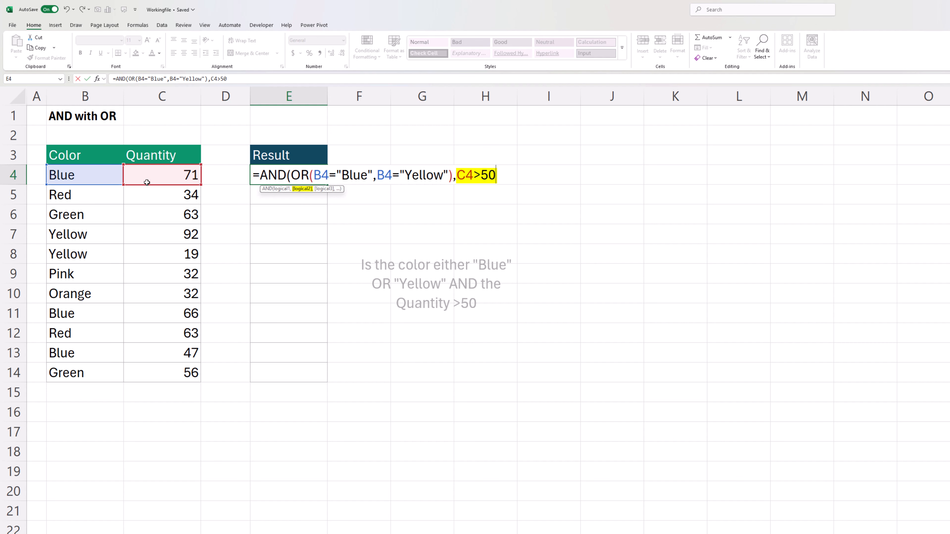
key(ctrl+Return)
Step: Fill the E4 formula down through E14 and reopen E4 to review its formula
drag(326, 185, 343, 385)
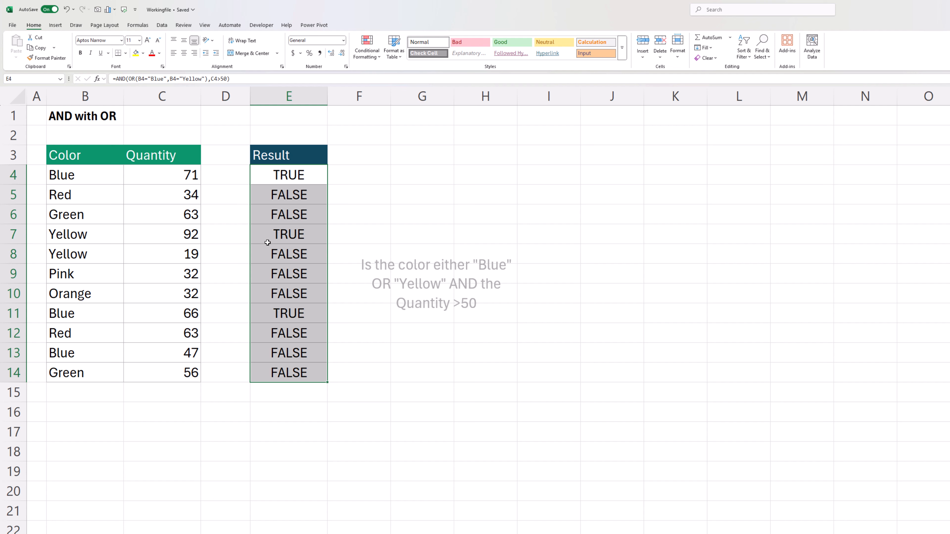
click(298, 171)
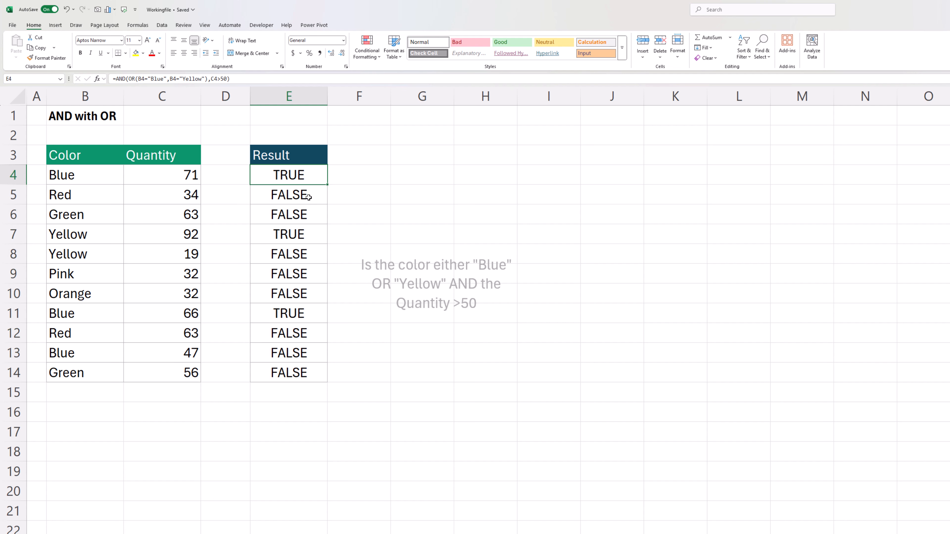
key(F2)
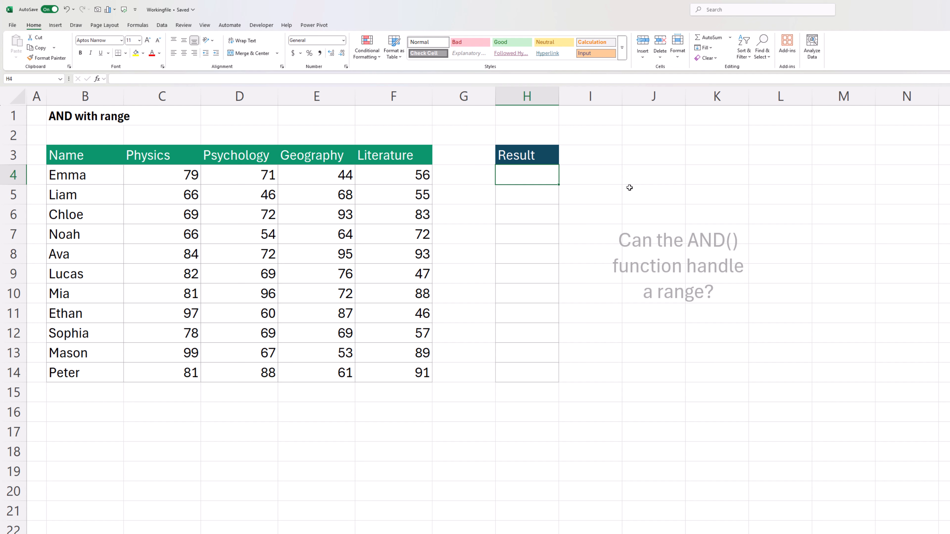
Step: Enter =AND(C4:F4>60) in the first Result cell H4 of the AND with range sheet
text(=A)
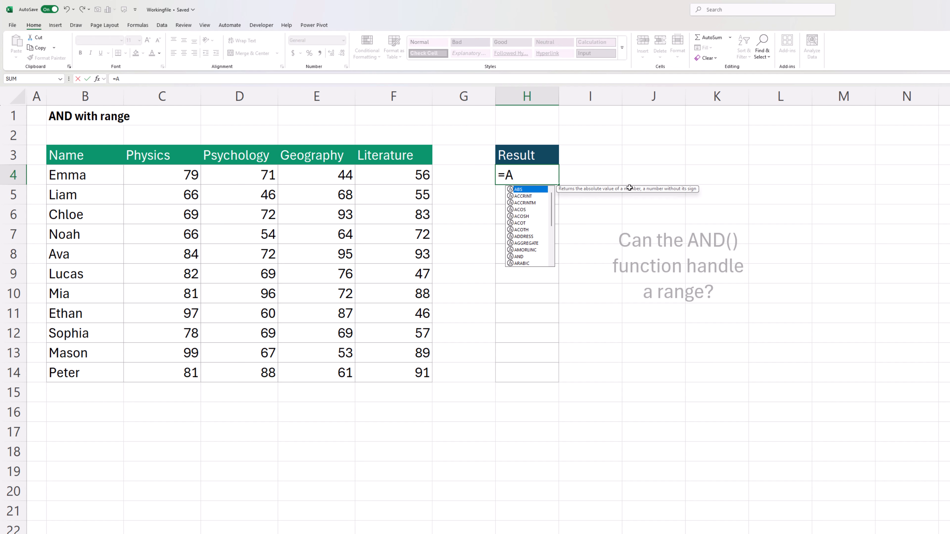
text(ND()
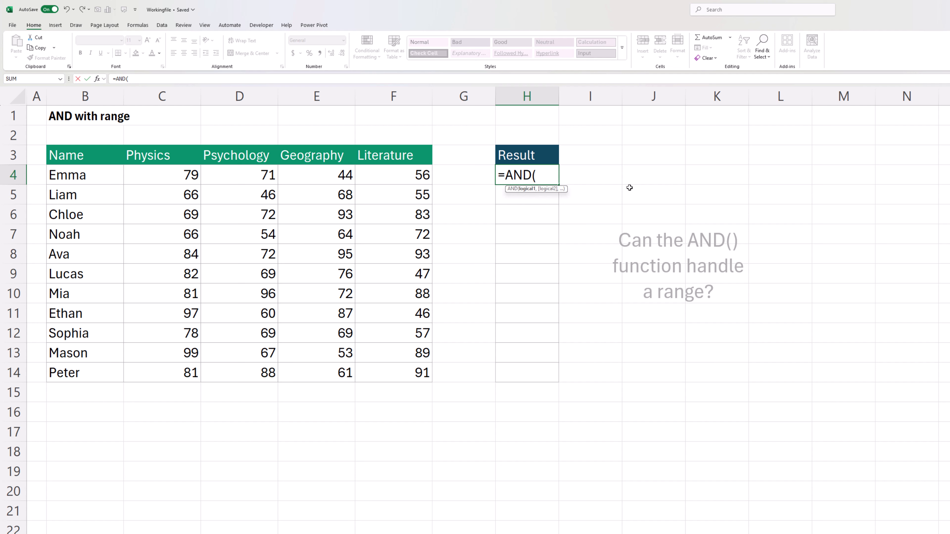
drag(174, 177, 393, 175)
text(>)
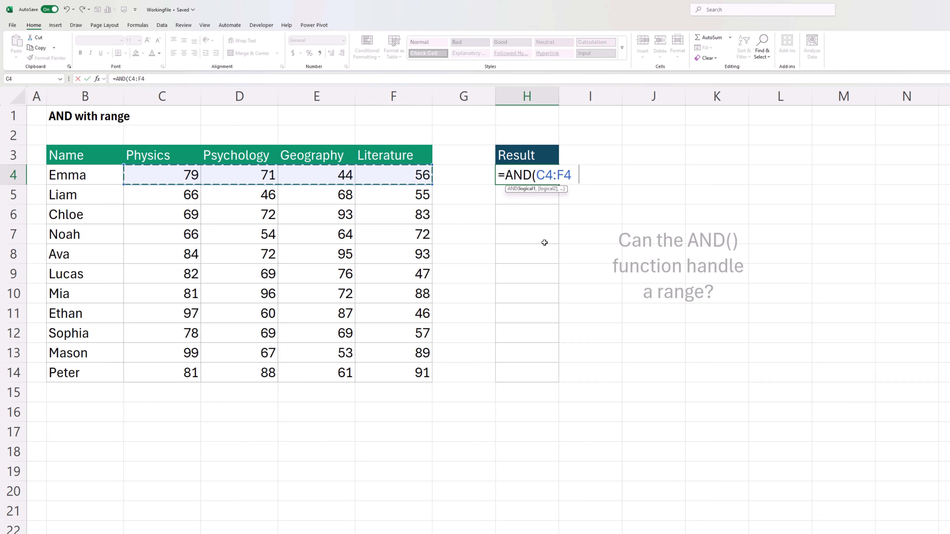
text(60)
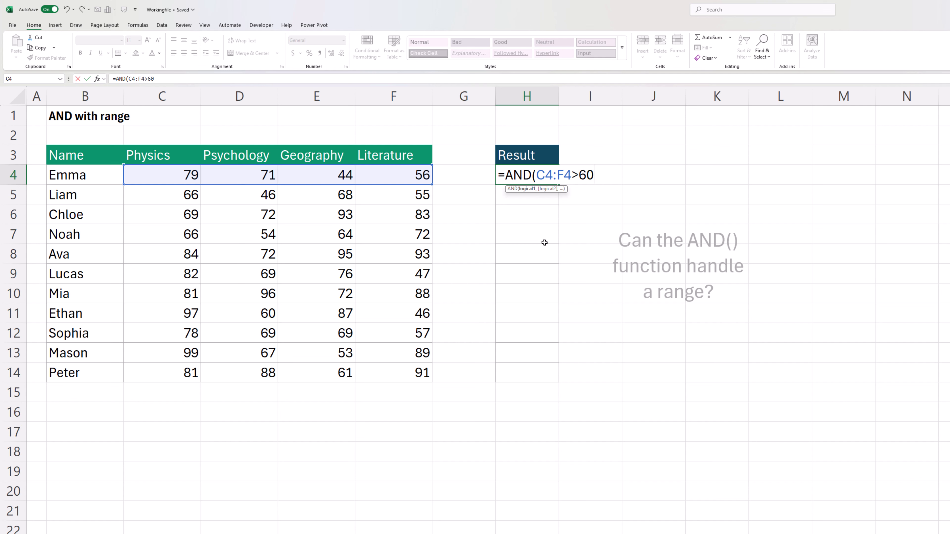
text())
key(ctrl+Return)
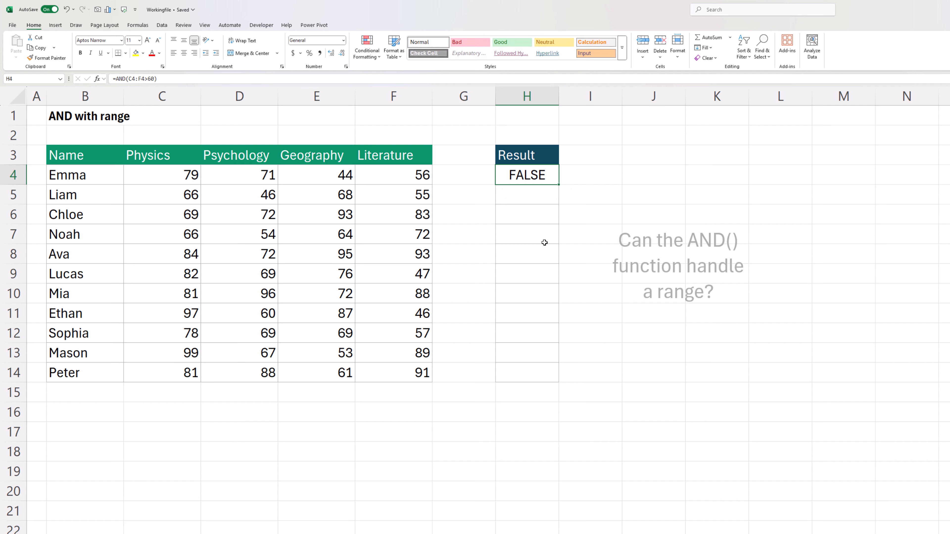
Step: Fill the H4 formula down through H14 and reopen H4 to review its formula
key(F2)
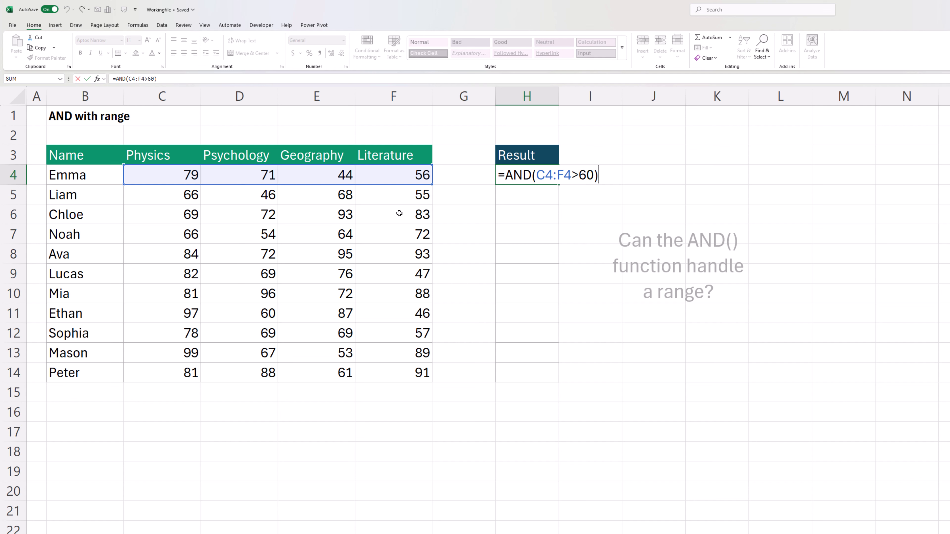
key(ctrl+Return)
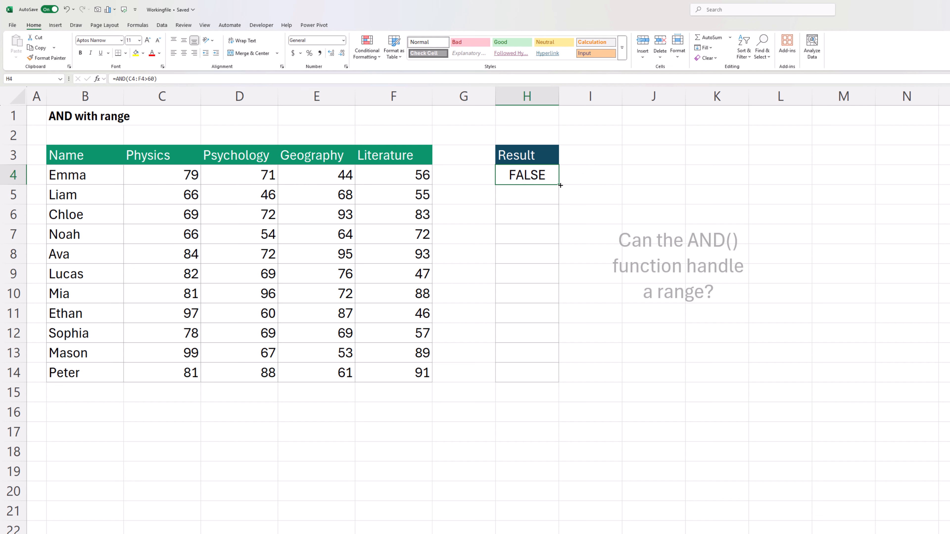
drag(560, 184, 568, 375)
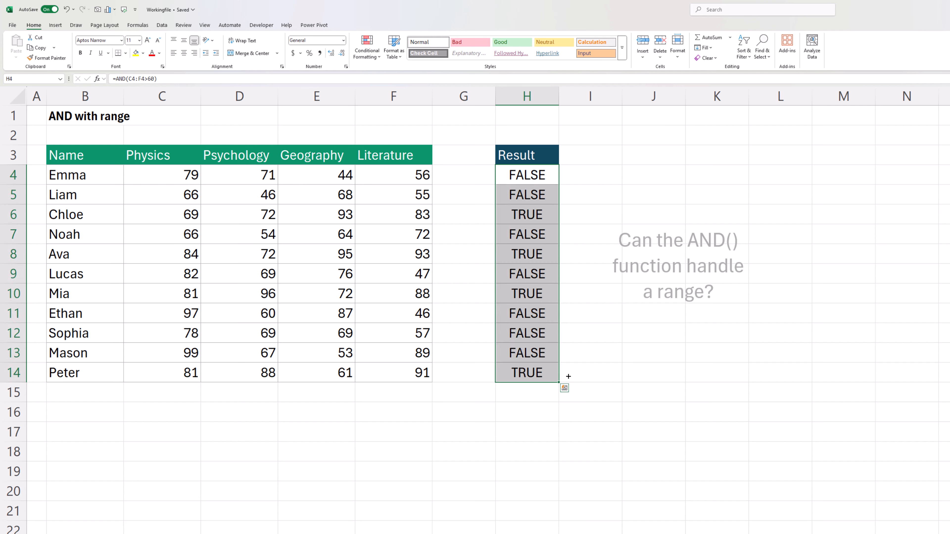
click(524, 177)
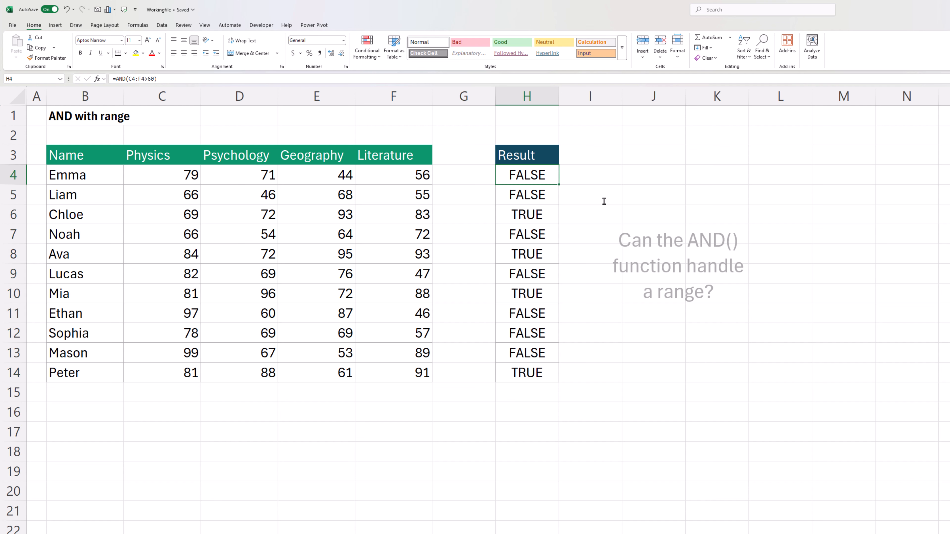
key(F2)
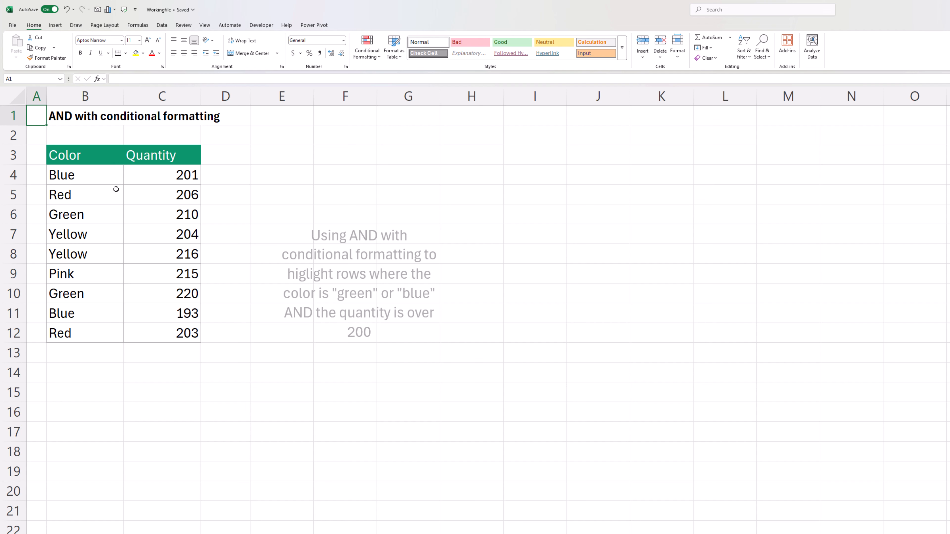
Step: Select the data in B4:C12 and start a new conditional formatting rule that uses a formula
mouse_move(110, 181)
mouse_down()
mouse_move(176, 316)
mouse_move(173, 331)
mouse_up()
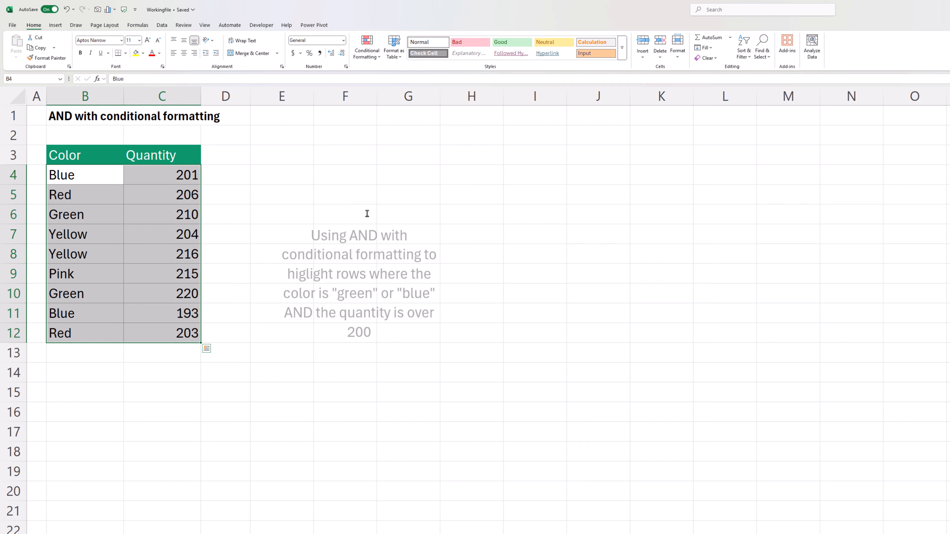
click(368, 55)
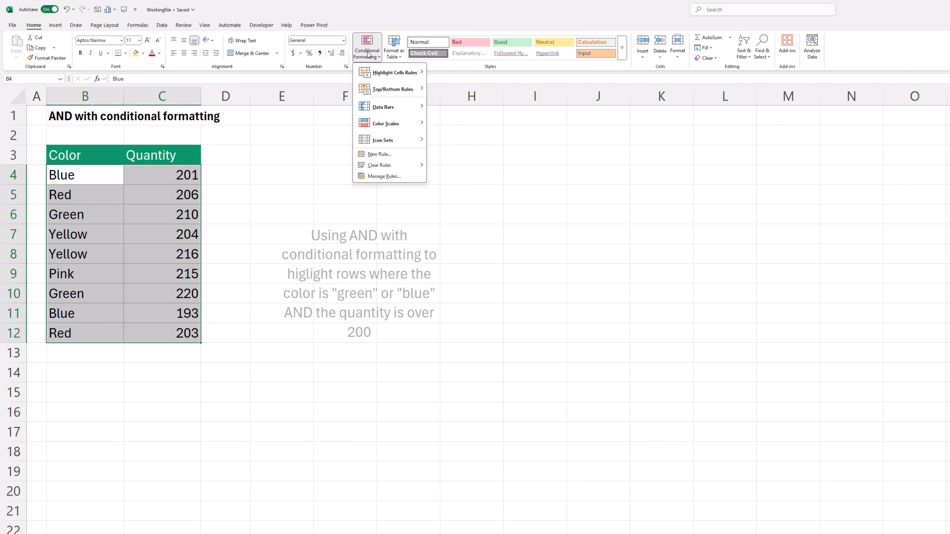
click(380, 154)
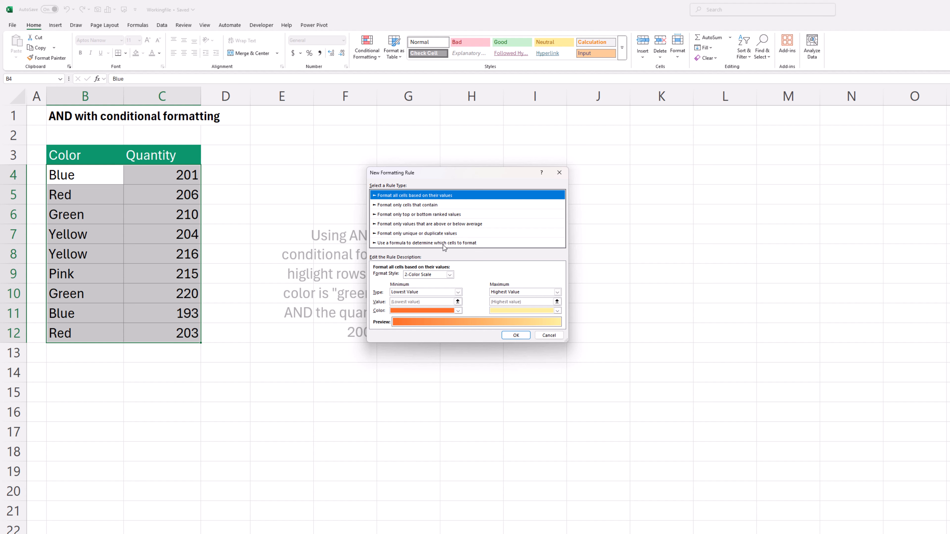
click(471, 243)
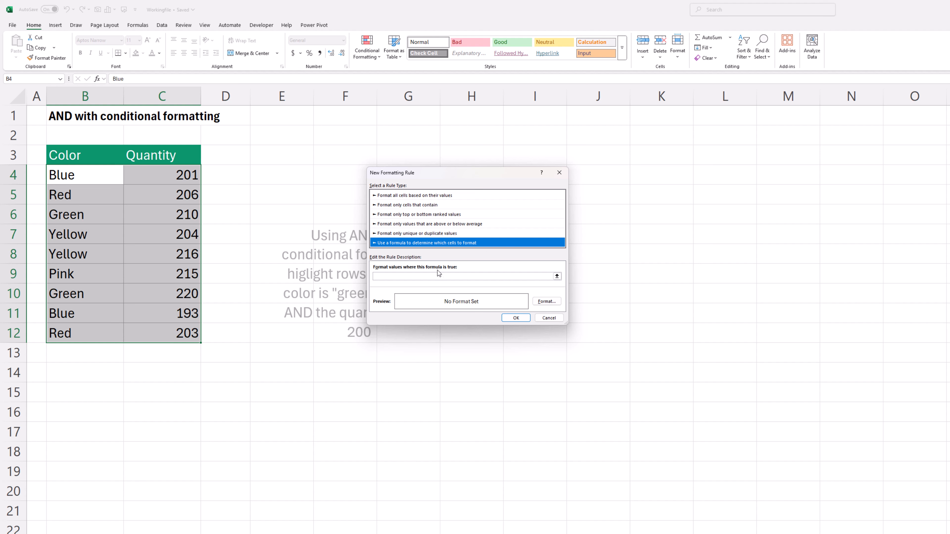
click(549, 276)
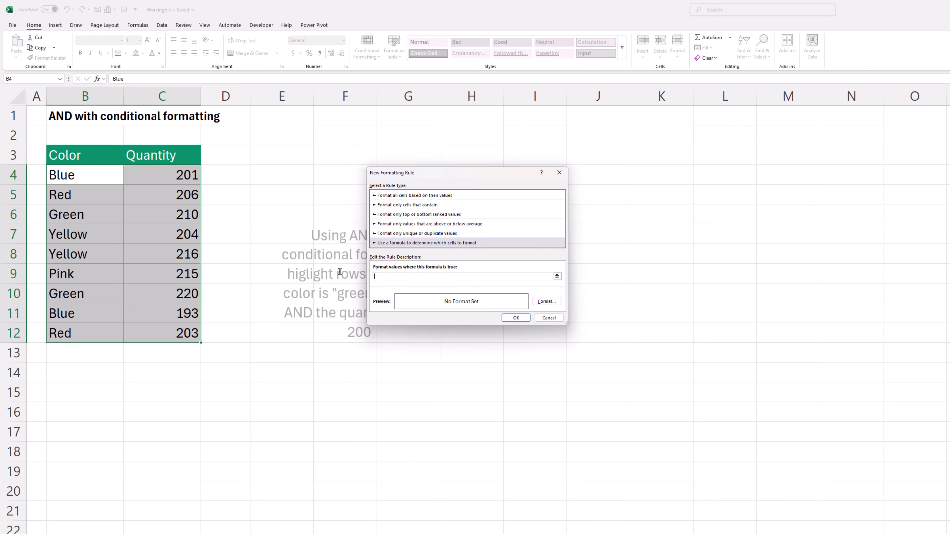
Step: Enter the rule formula =AND(OR($B4="green",$B4="blue"),$C4>200) to flag green or blue rows over 200
text(=AND(OR)
click(88, 181)
key(F4)
key(F4)
text(="green",)
click(98, 181)
click(170, 175)
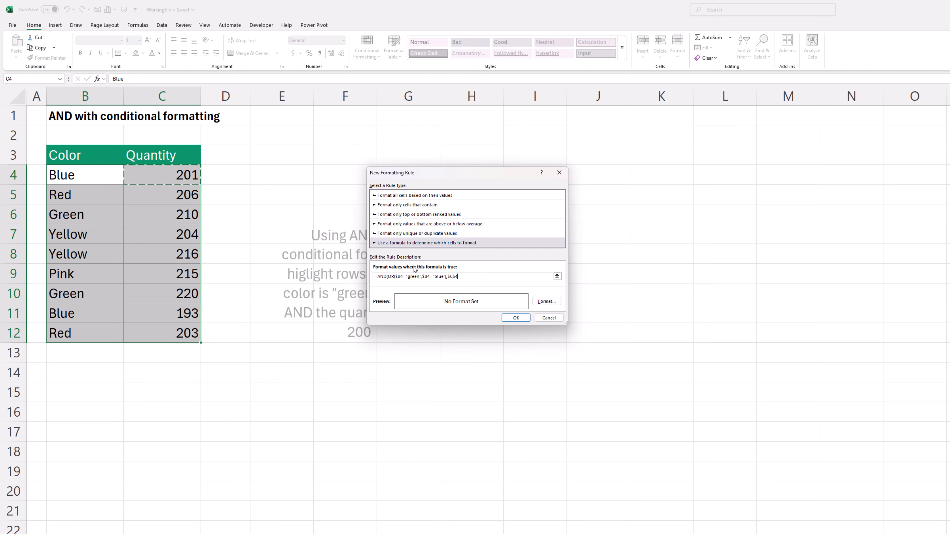
key(F4)
key(F4)
text(<)
Step: Set the rule's fill to a light yellow custom colour and apply the rule to the table
click(541, 304)
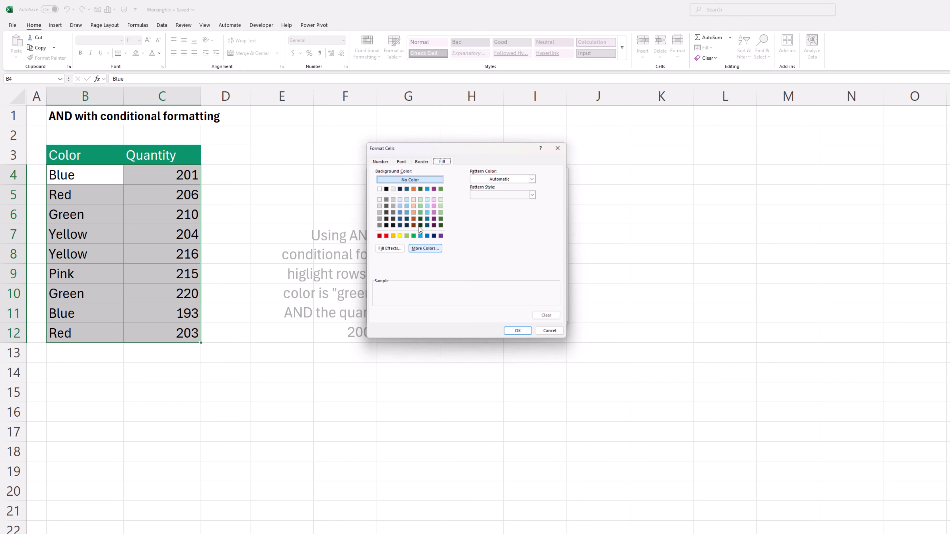
click(417, 250)
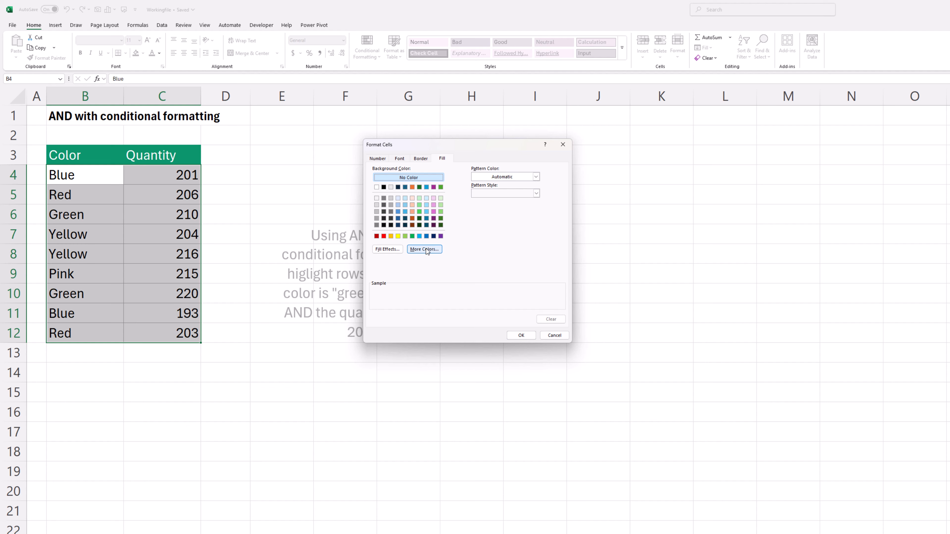
click(444, 246)
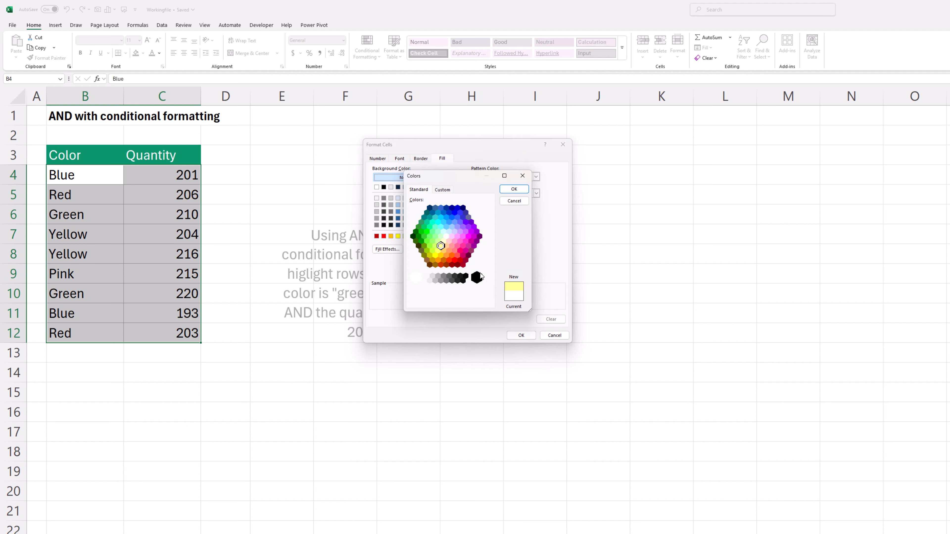
click(514, 189)
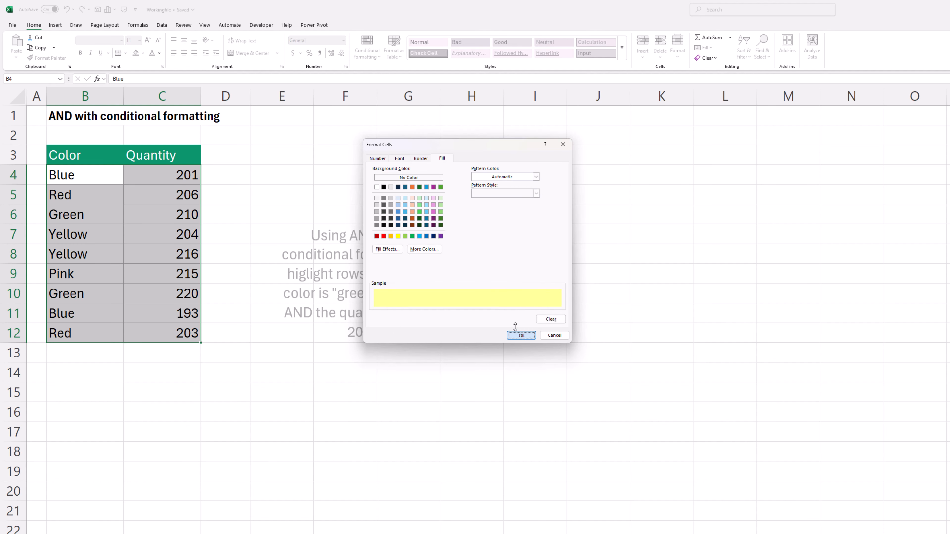
click(520, 335)
click(516, 318)
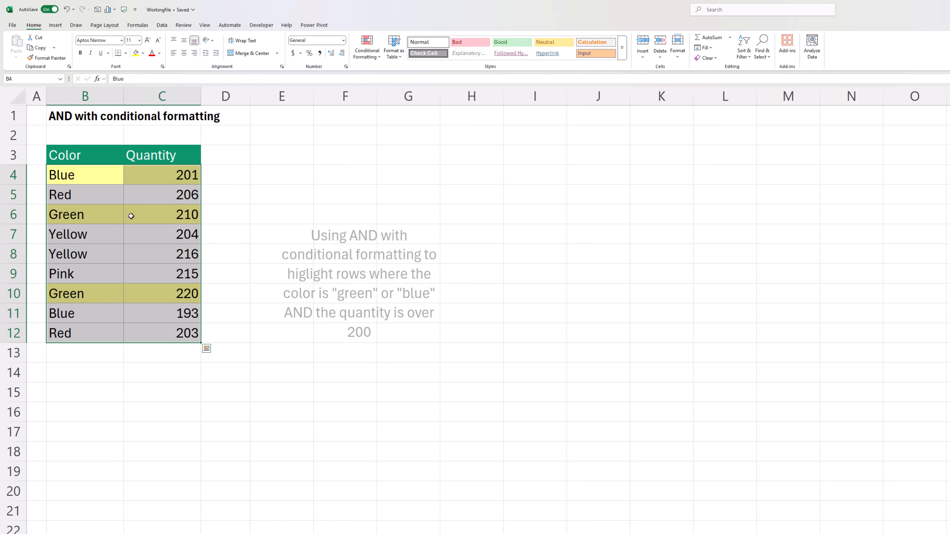
click(35, 117)
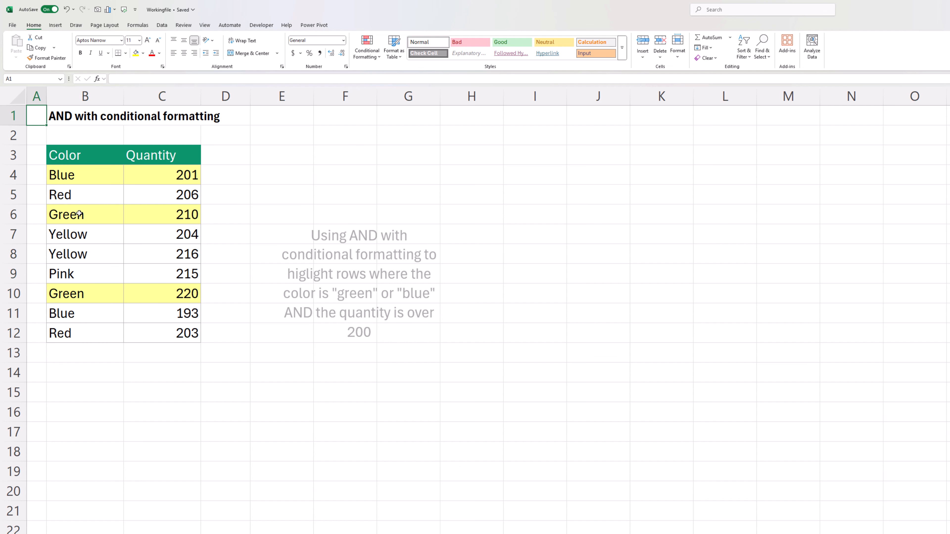